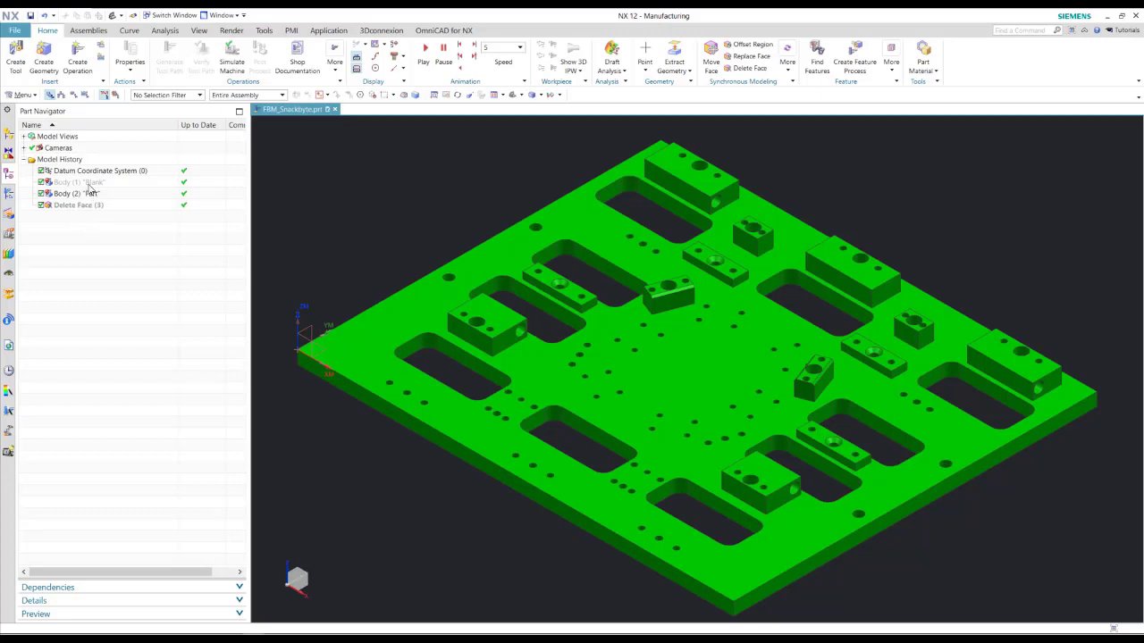
Show the Body (1) Blank over the part, then hide it again
right_click(89, 186)
left_click(125, 190)
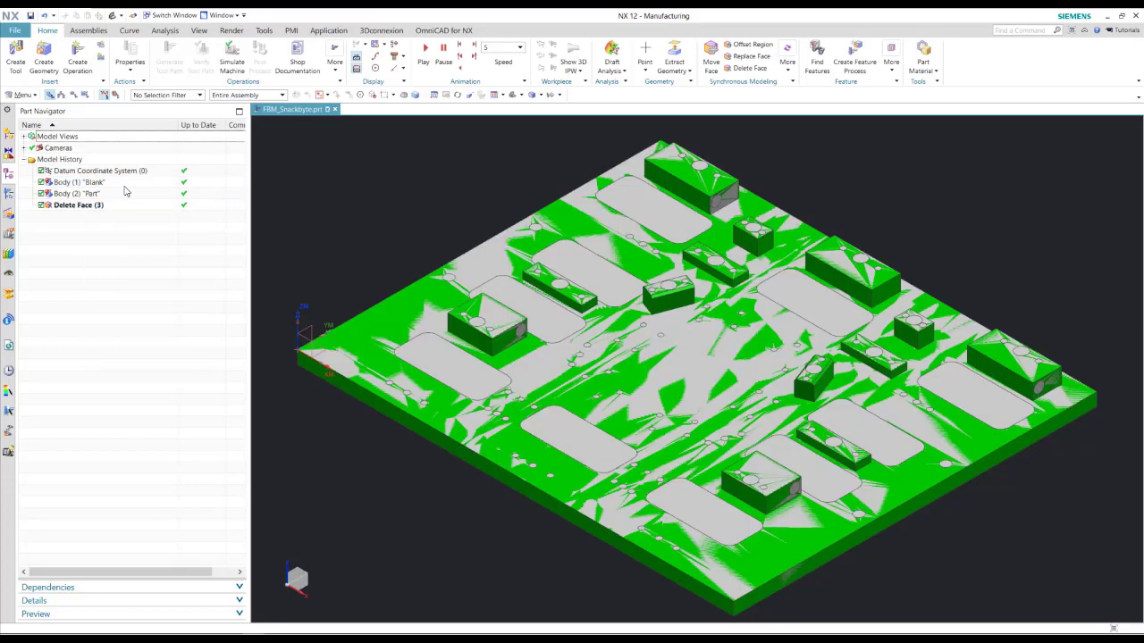
right_click(90, 186)
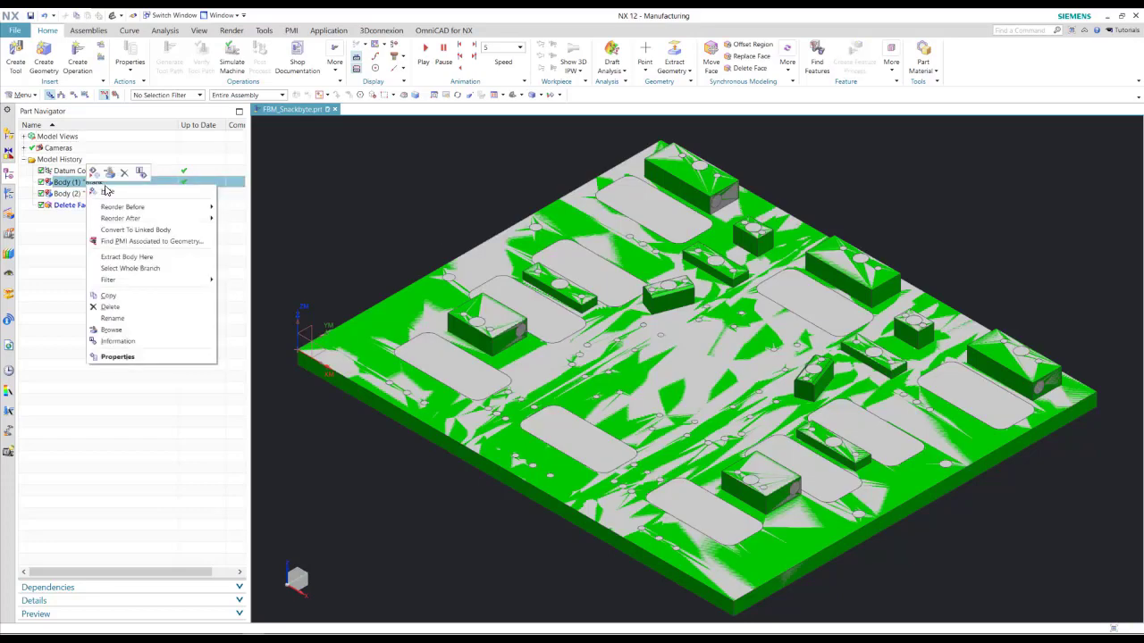
left_click(126, 192)
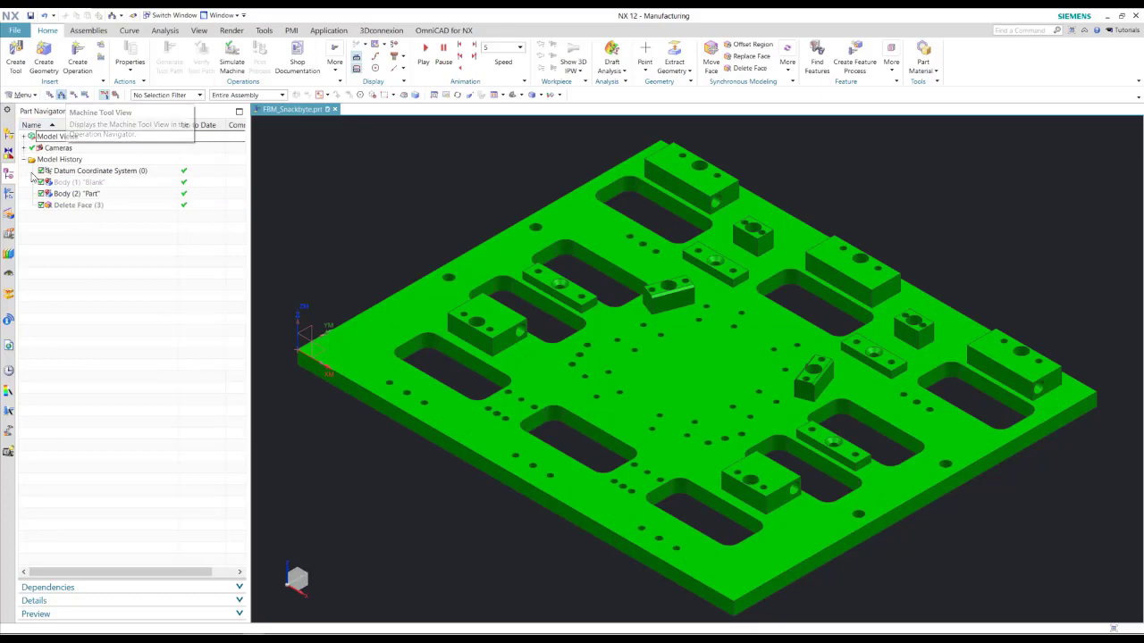
Review the Machine Tool, Geometry (WORKPIECE), Machining Method and Program Order views of the Operation Navigator
left_click(9, 193)
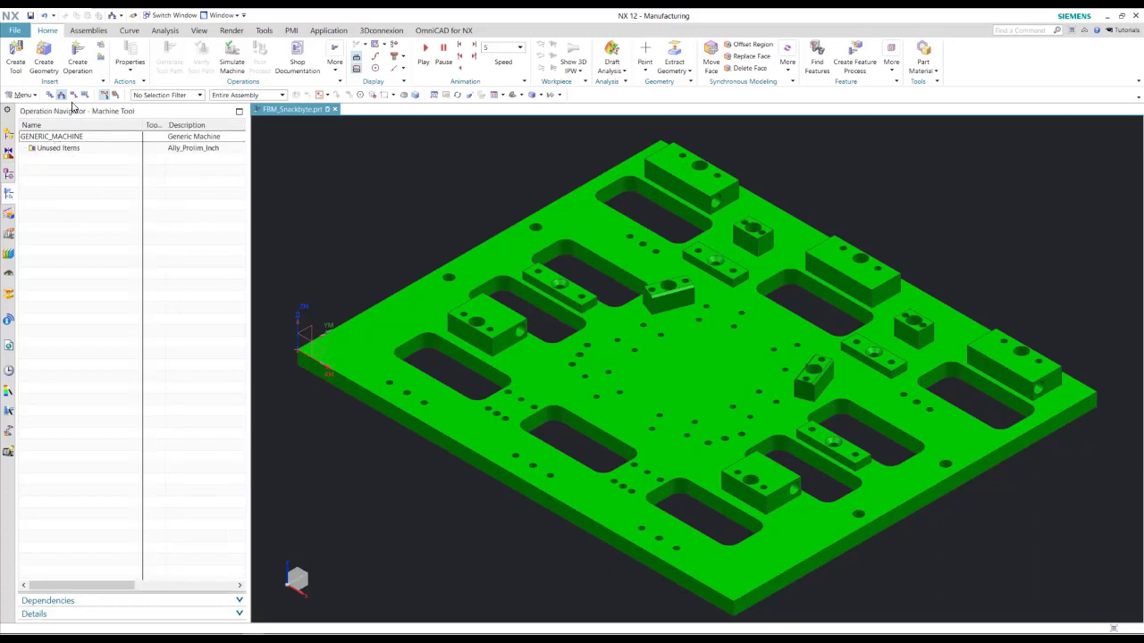
left_click(73, 95)
left_click(75, 173)
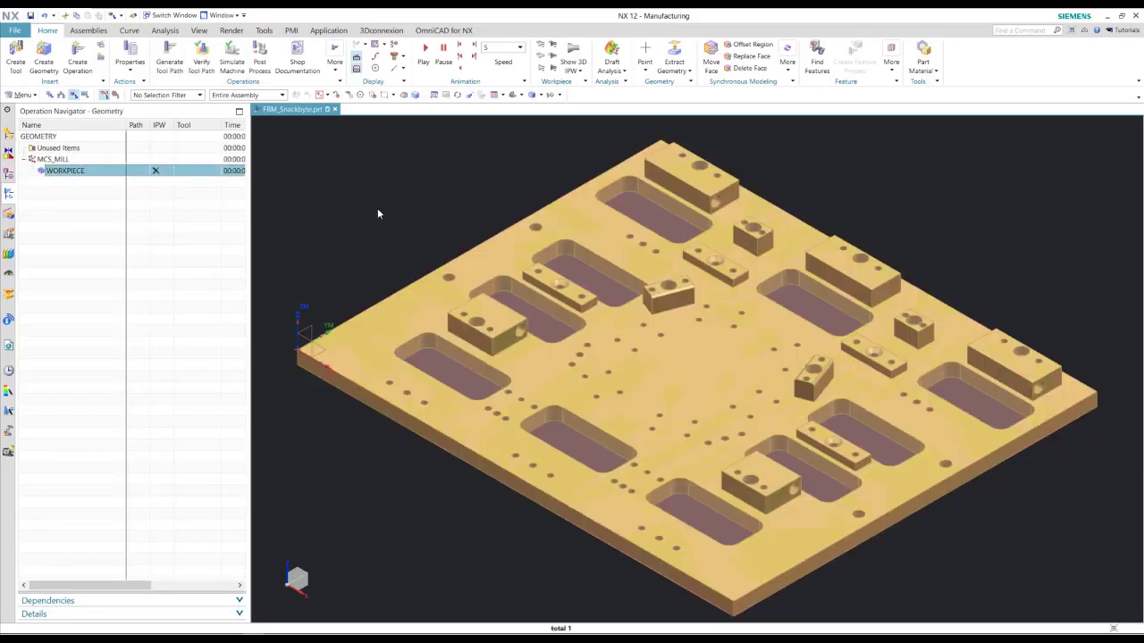
left_click(61, 95)
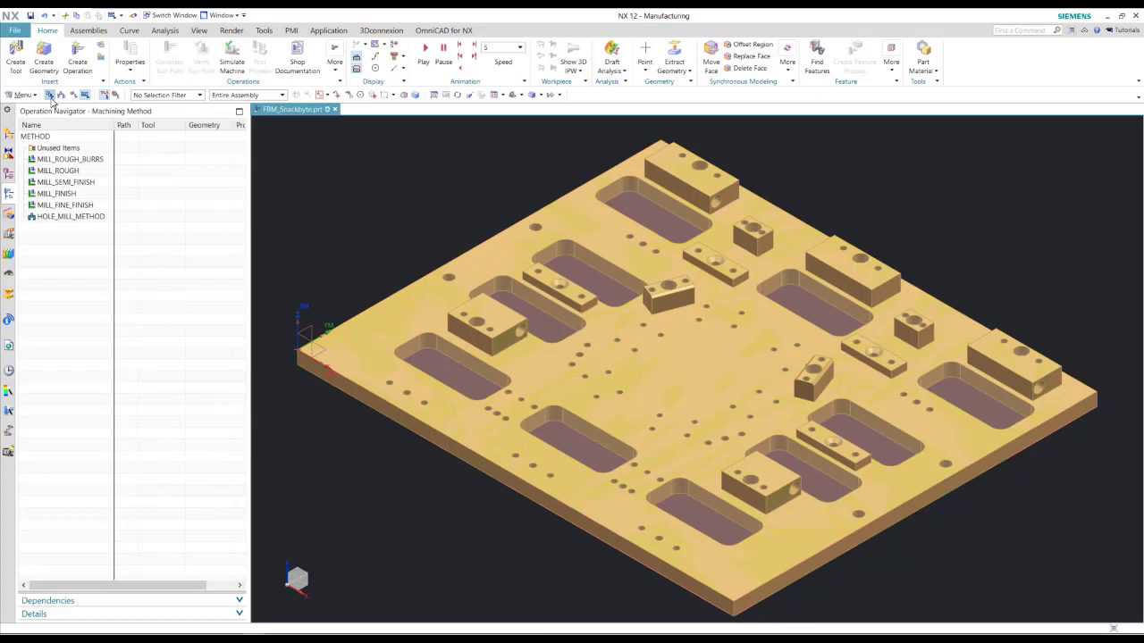
left_click(50, 94)
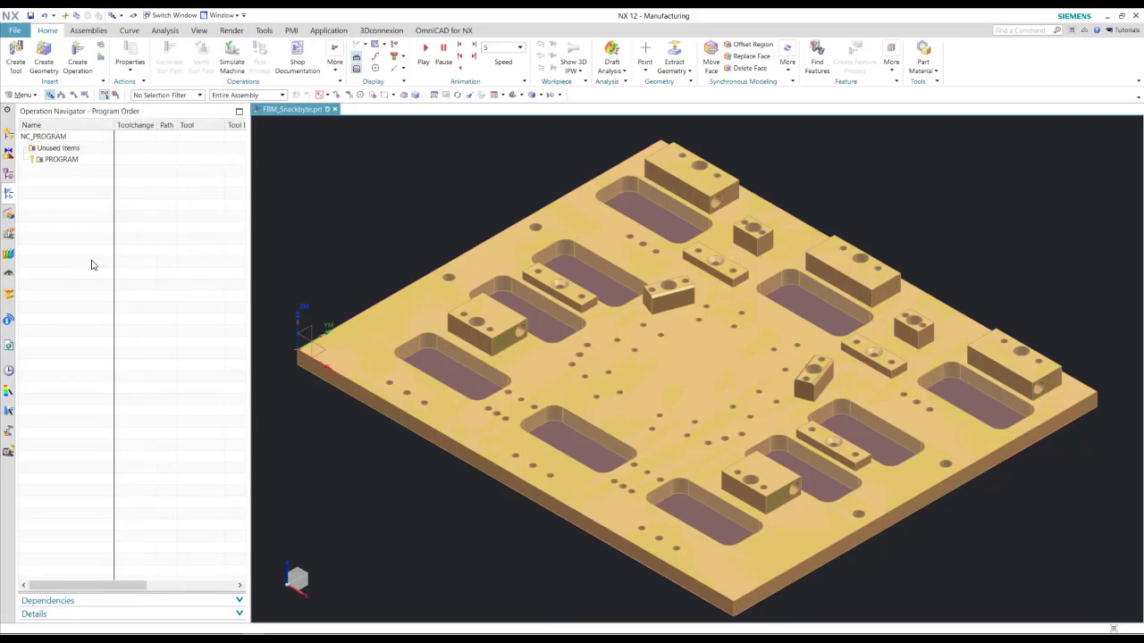
Run Find Features on FBM_Snackbyte with Workpiece search and Z-axis direction, accepting the 110 features
left_click(10, 214)
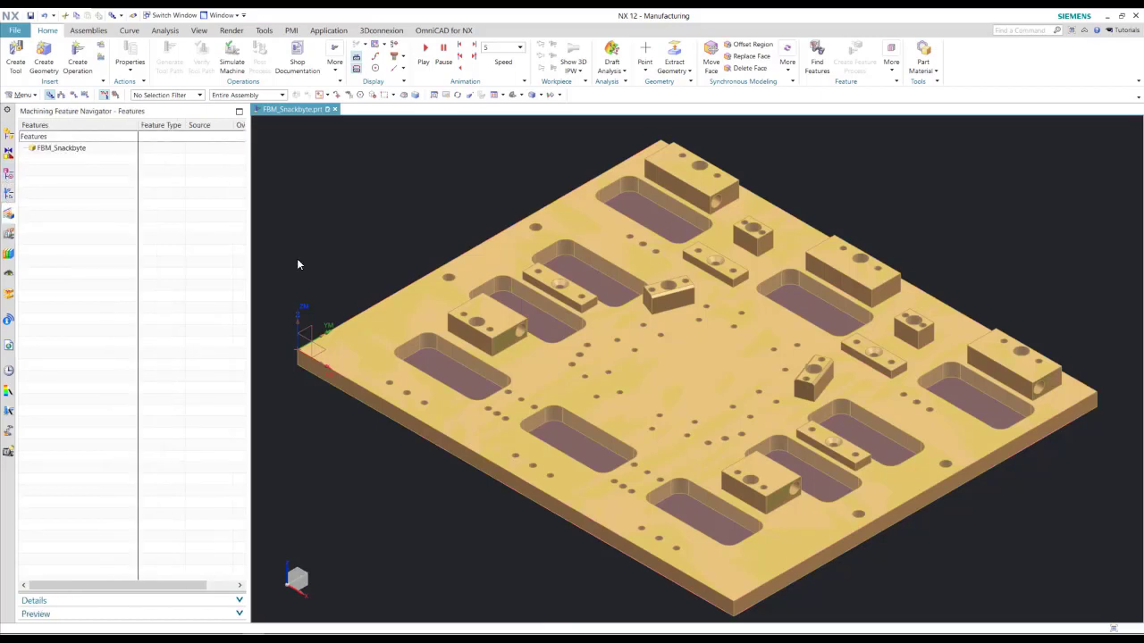
left_click(61, 149)
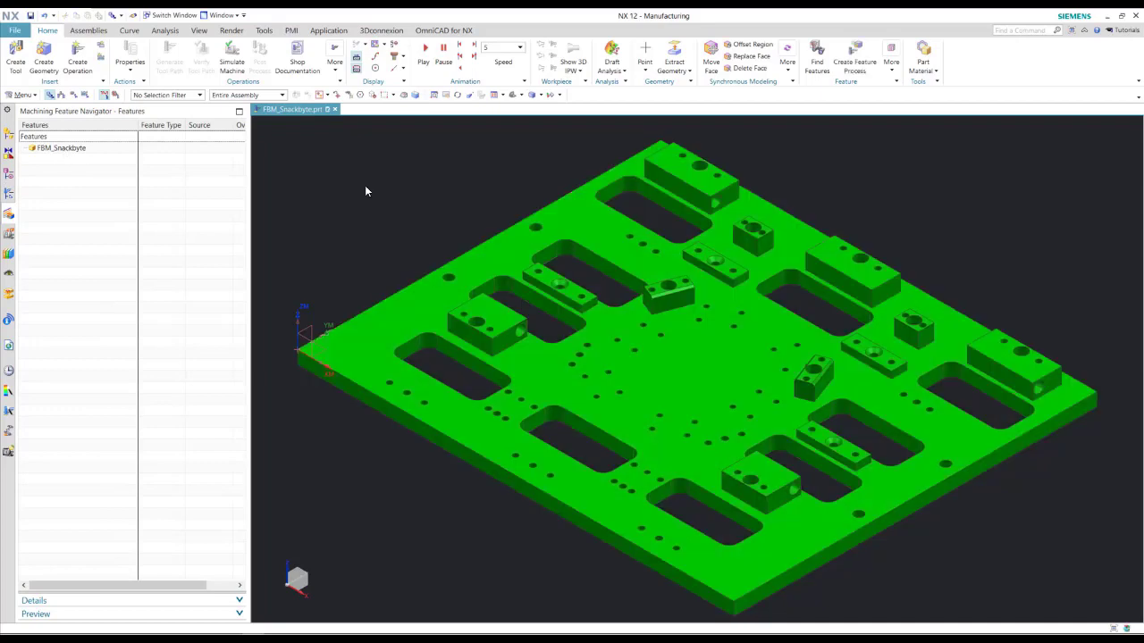
right_click(61, 153)
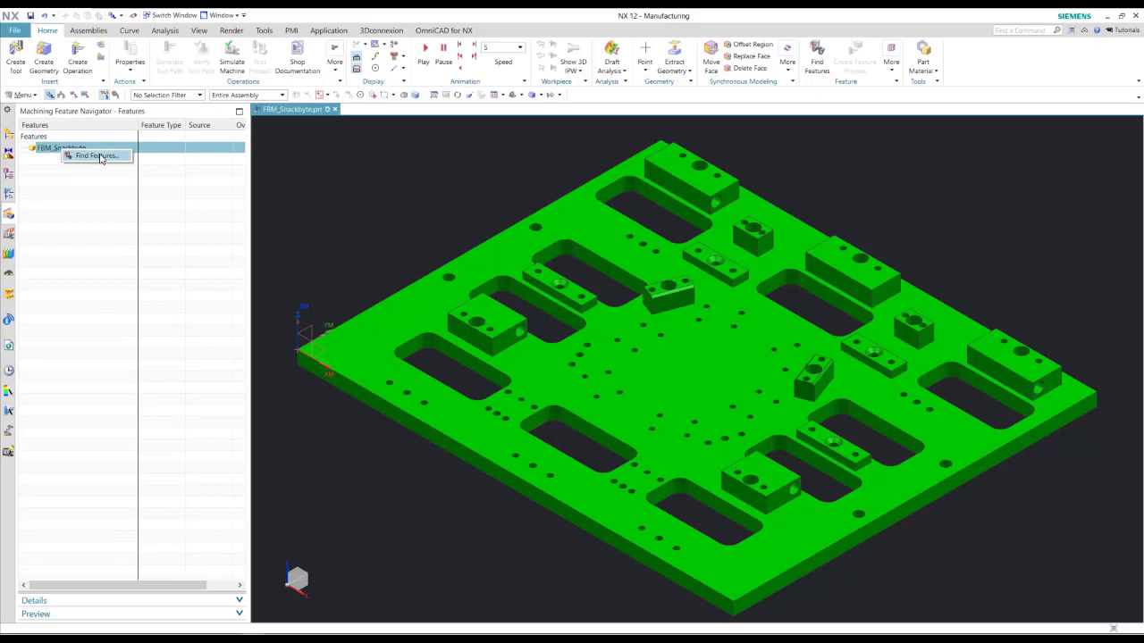
left_click(98, 157)
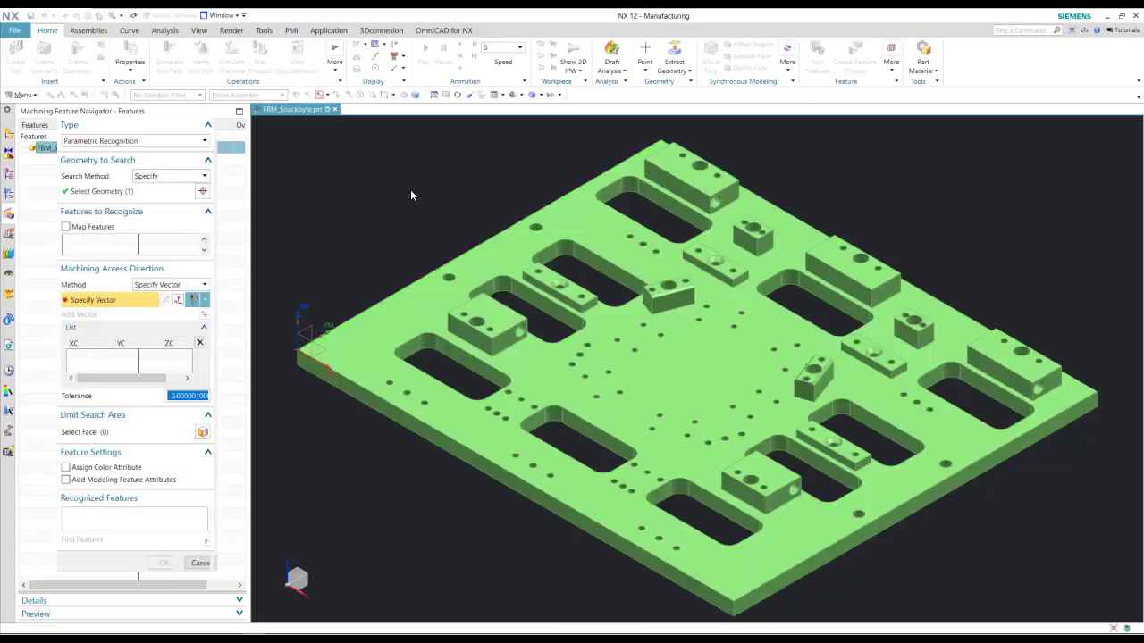
left_click(188, 178)
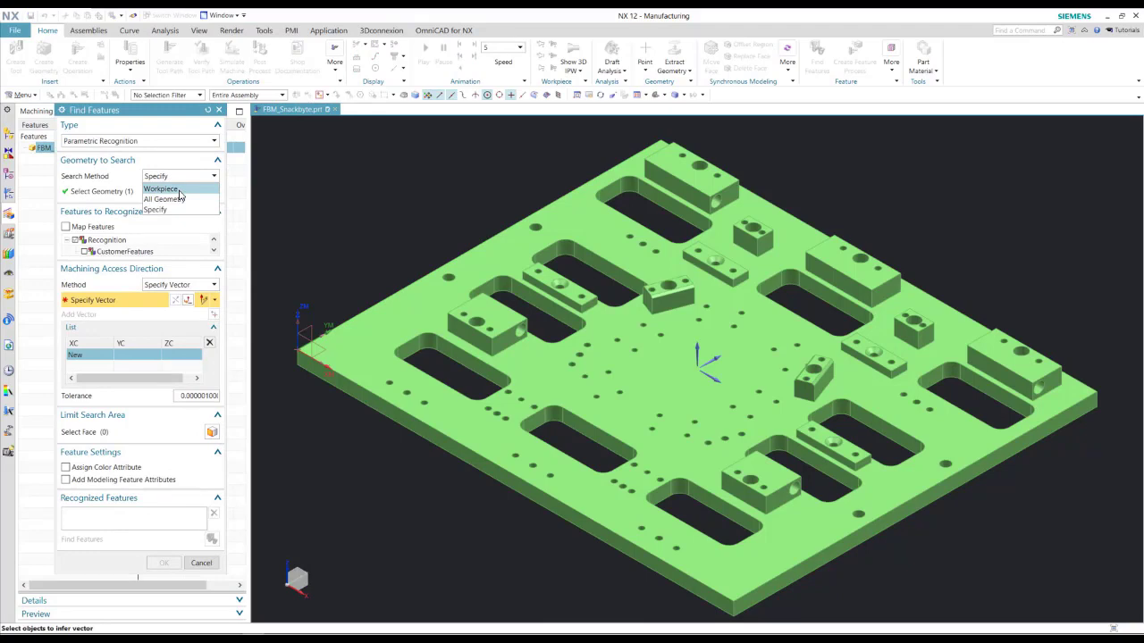
key("Return")
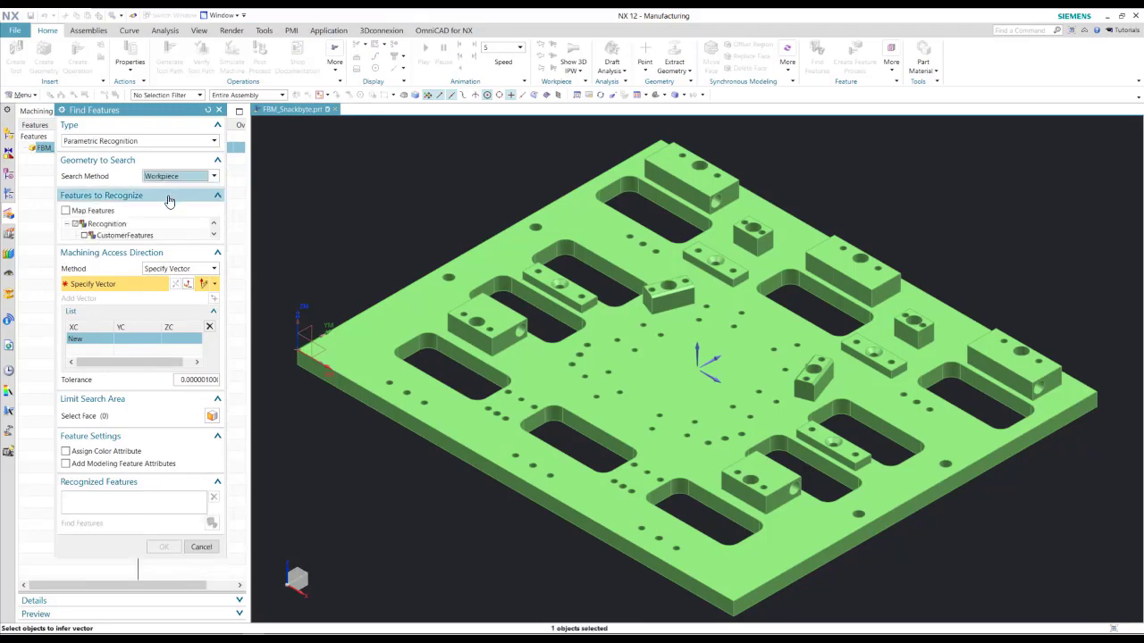
left_click(697, 346)
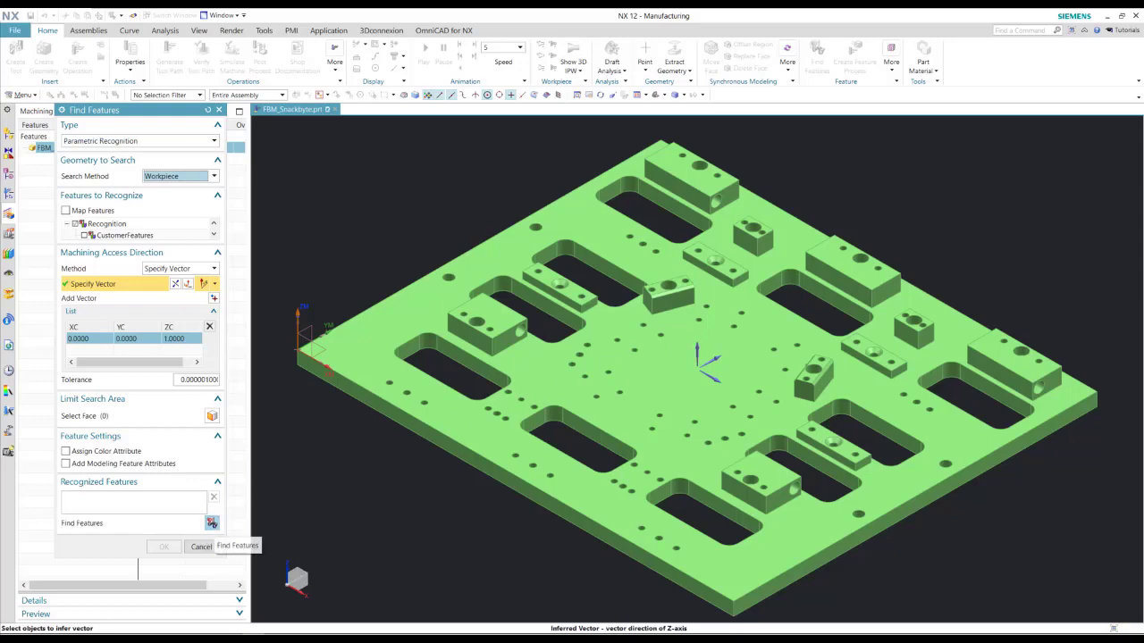
left_click(211, 525)
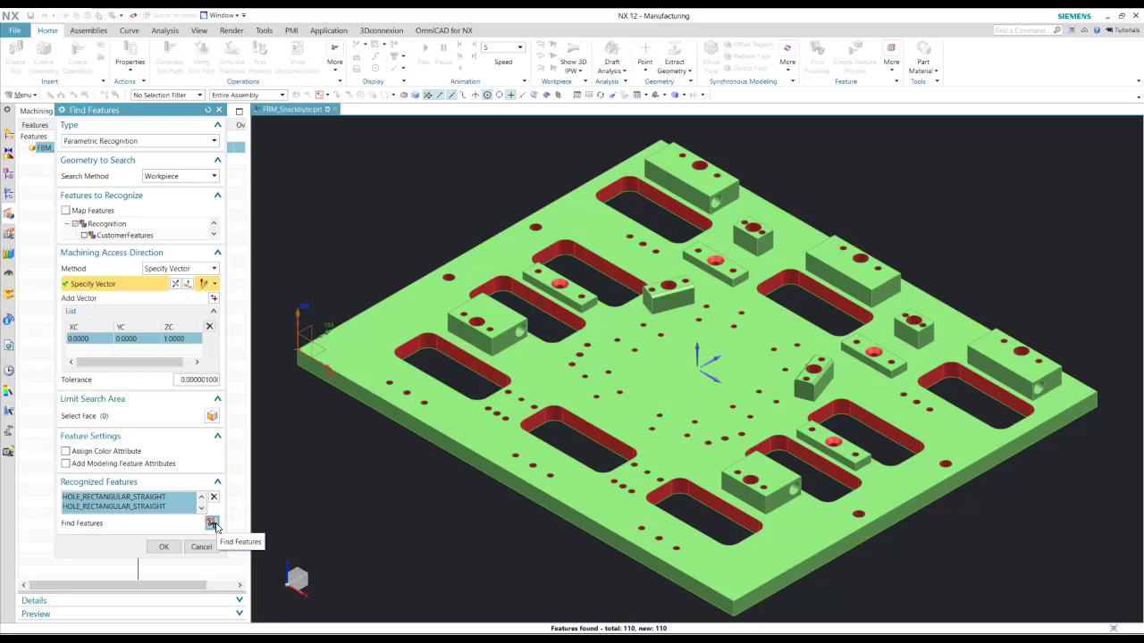
left_click(164, 547)
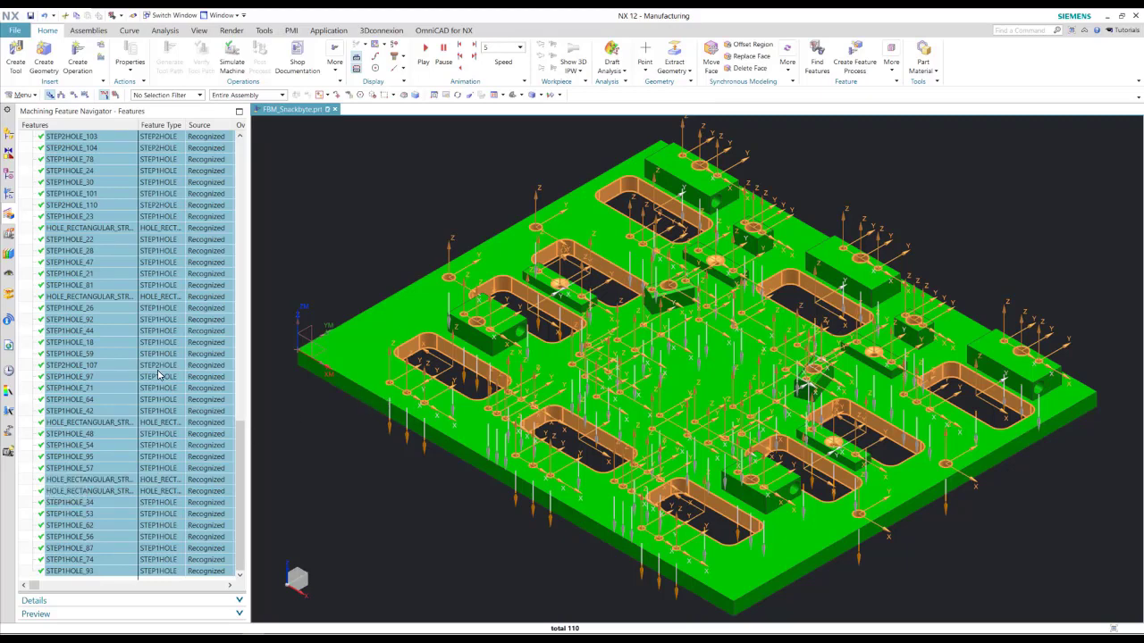
Group the selected features into FG_STEP1HOLE, FG_HOLE_RECTANGULAR_STRAIGHT and similar feature groups
scroll(101, 382, "up", 4)
scroll(98, 379, "up", 15)
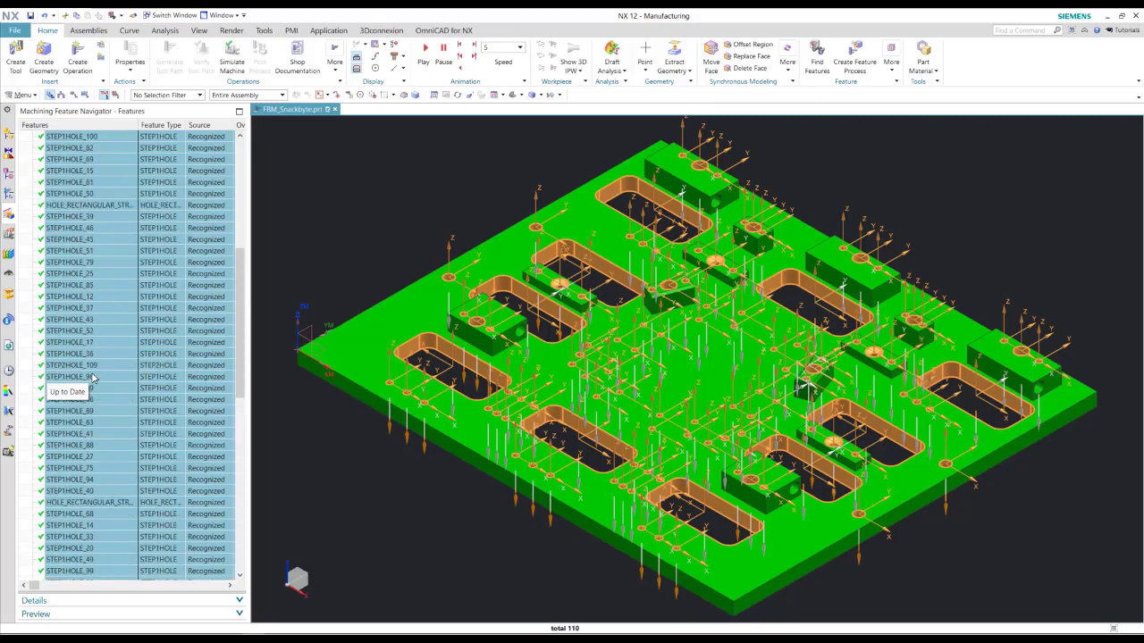
scroll(93, 376, "up", 4)
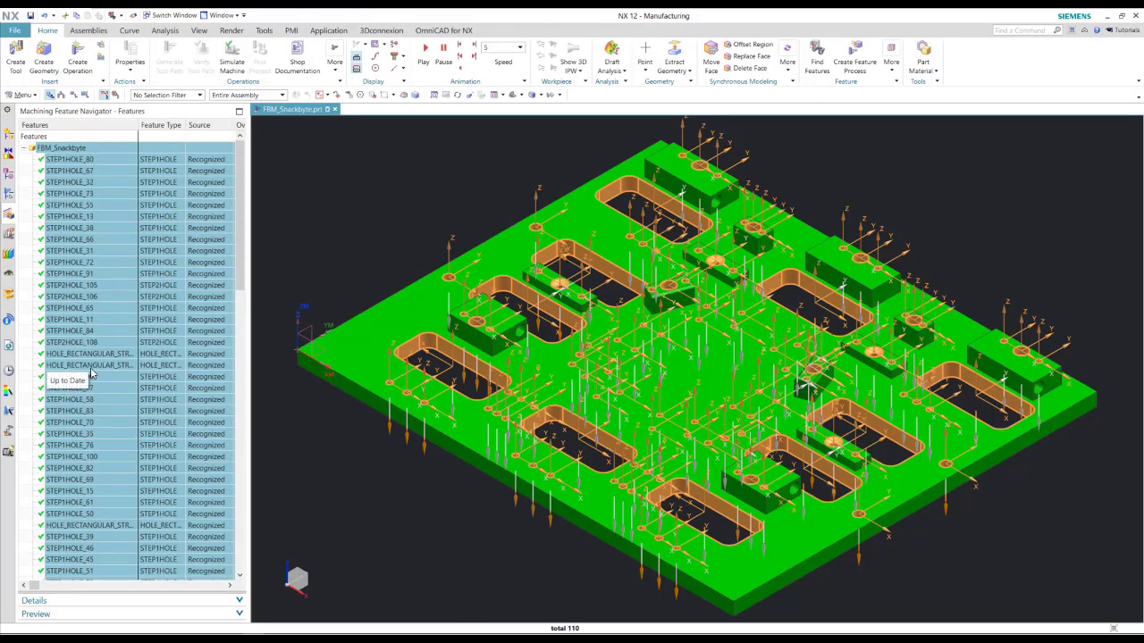
left_click(67, 150, "ctrl")
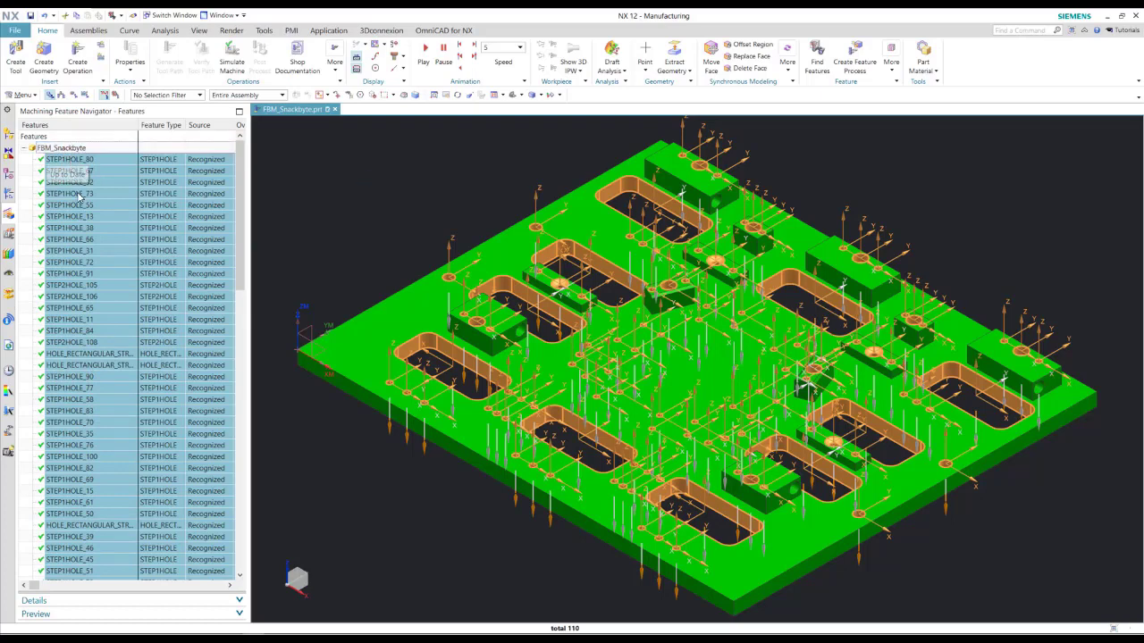
right_click(79, 194)
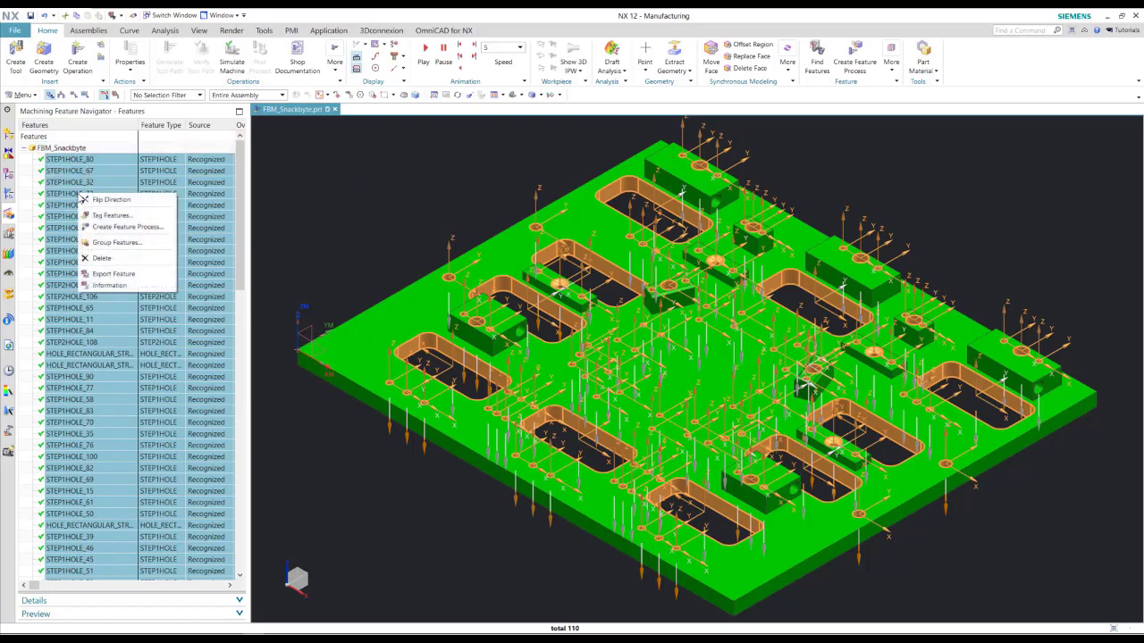
left_click(134, 243)
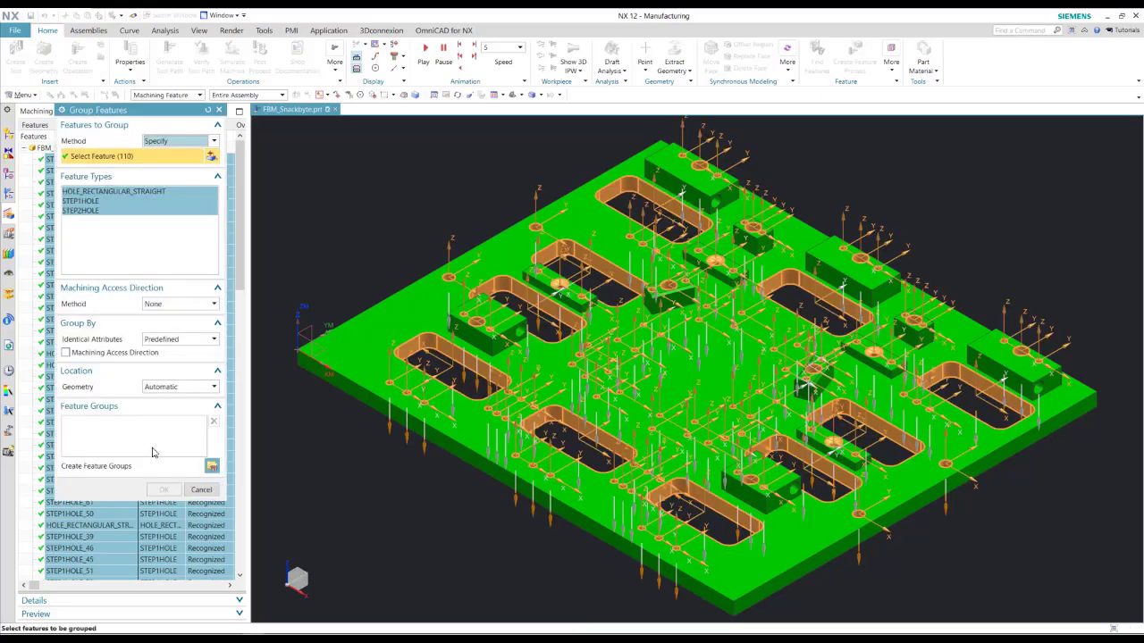
left_click(212, 469)
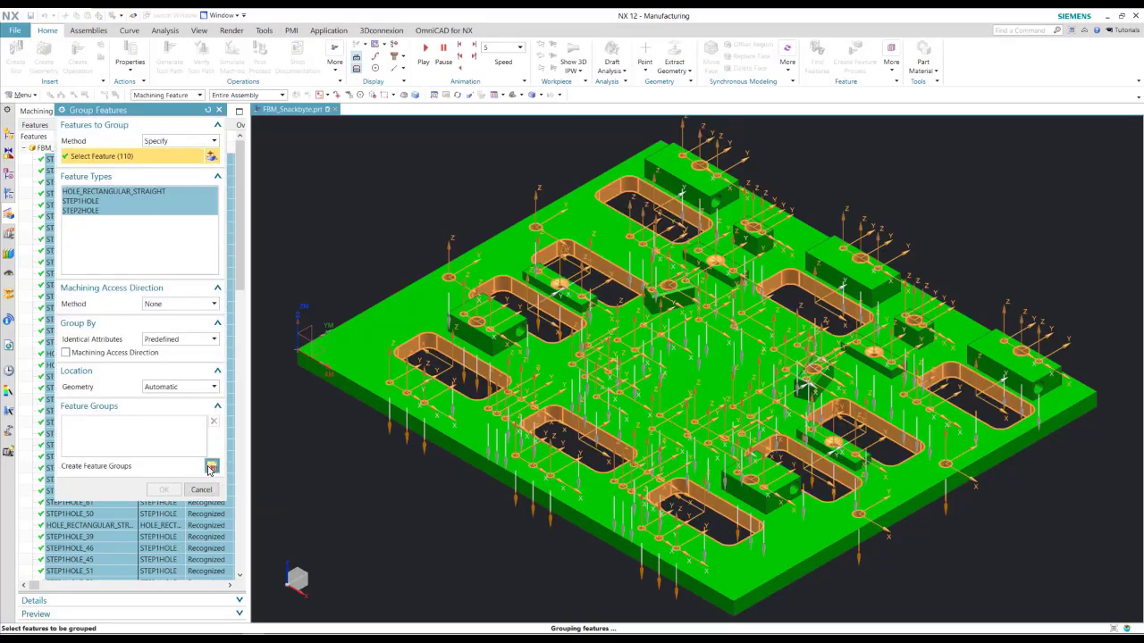
left_click(164, 489)
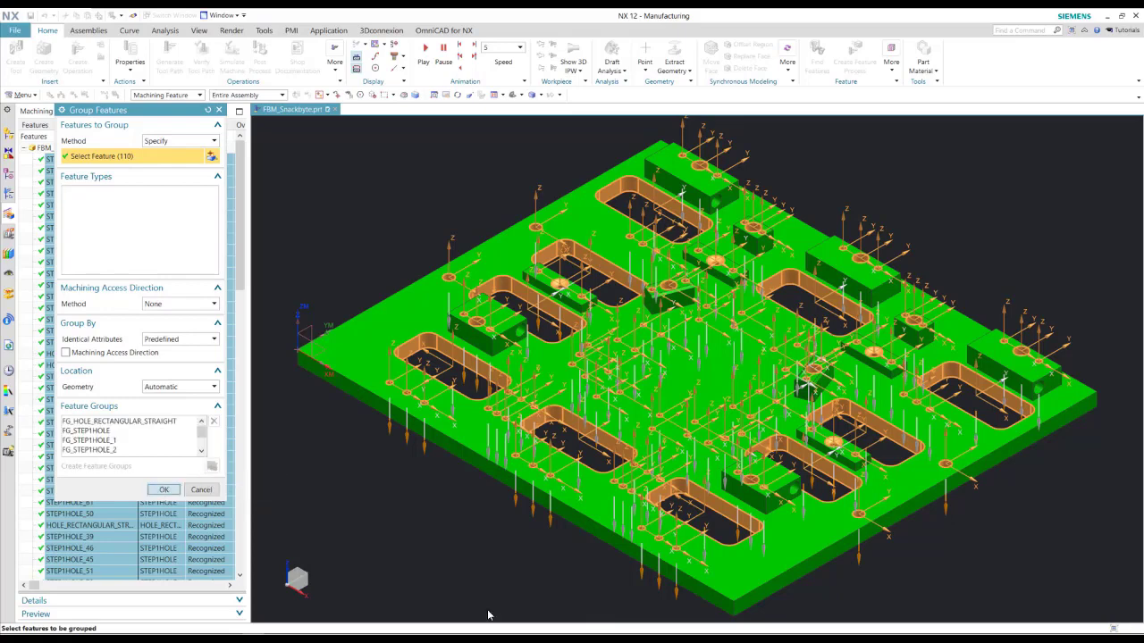
left_click(9, 194)
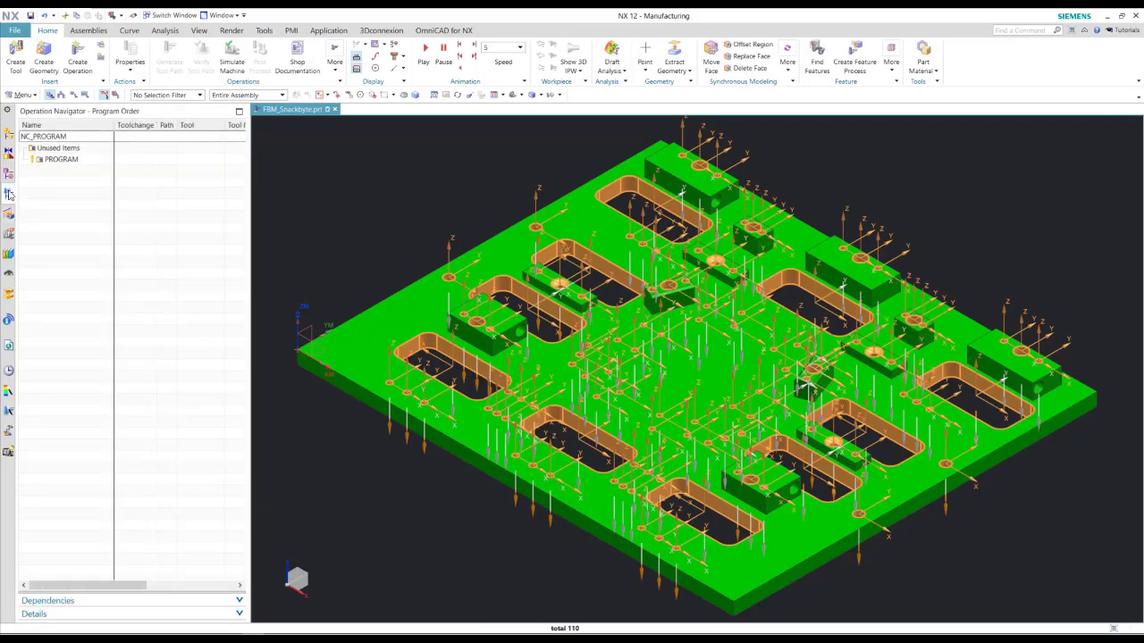
In Geometry View, preview FG_STEP1HOLE, FG_STEP1HOLE_1 through _4 and FG_STEP2HOLE on the part
left_click(74, 97)
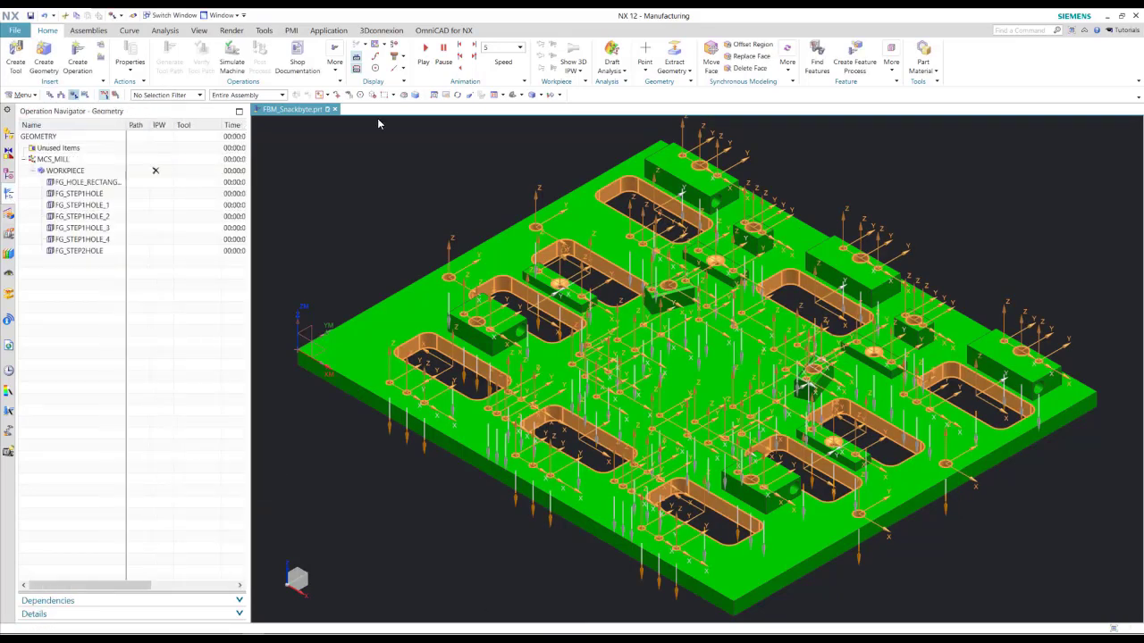
left_click(79, 193)
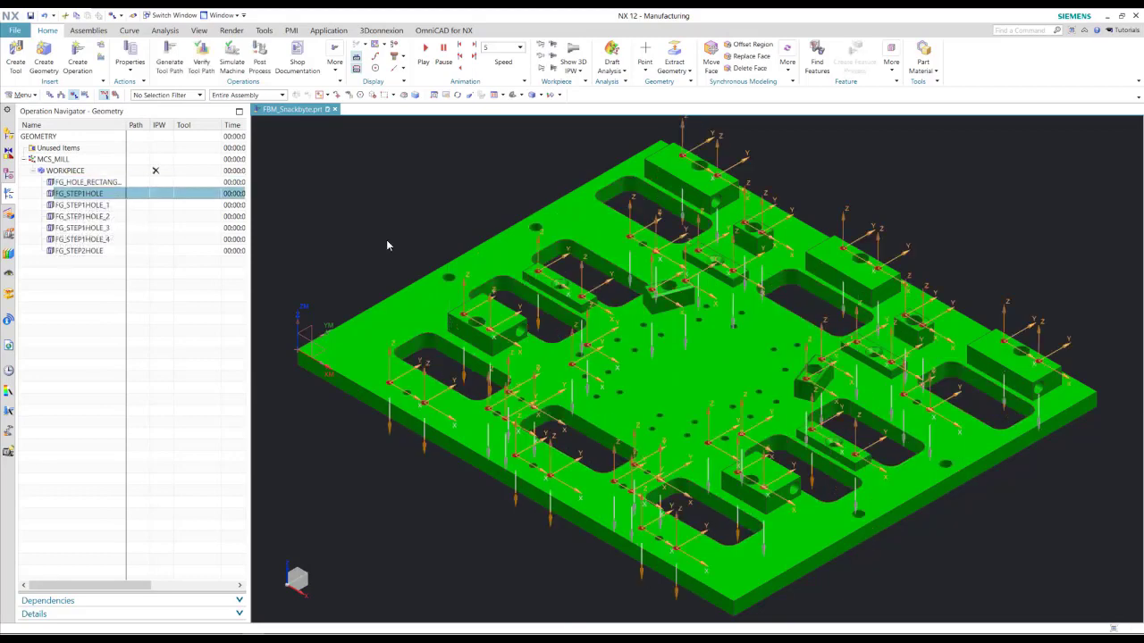
left_click(85, 207)
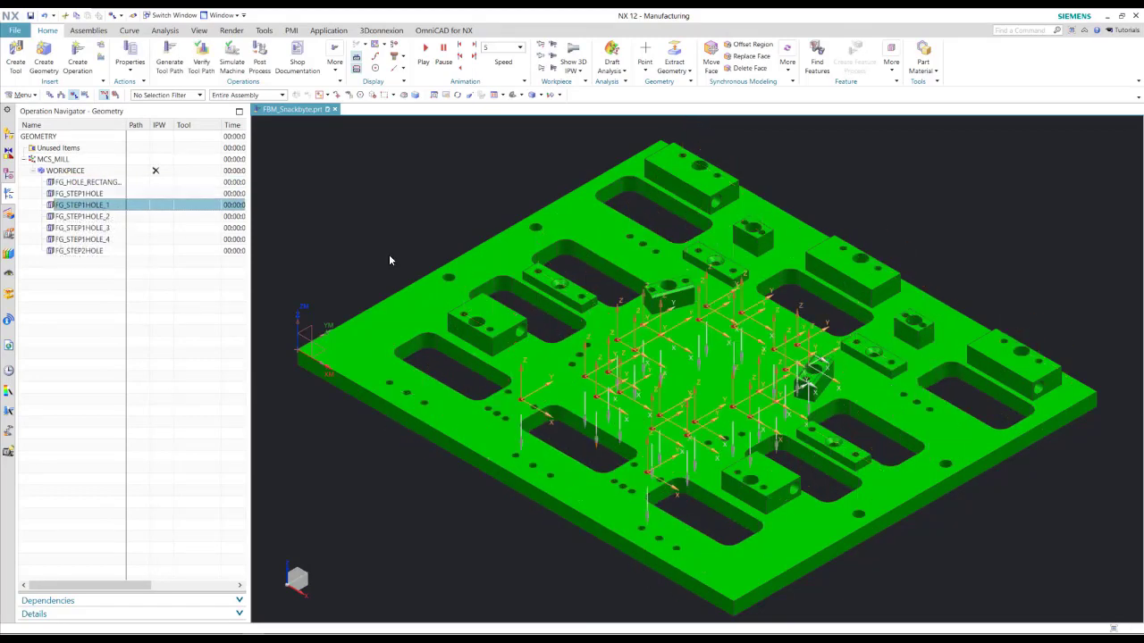
left_click(85, 217)
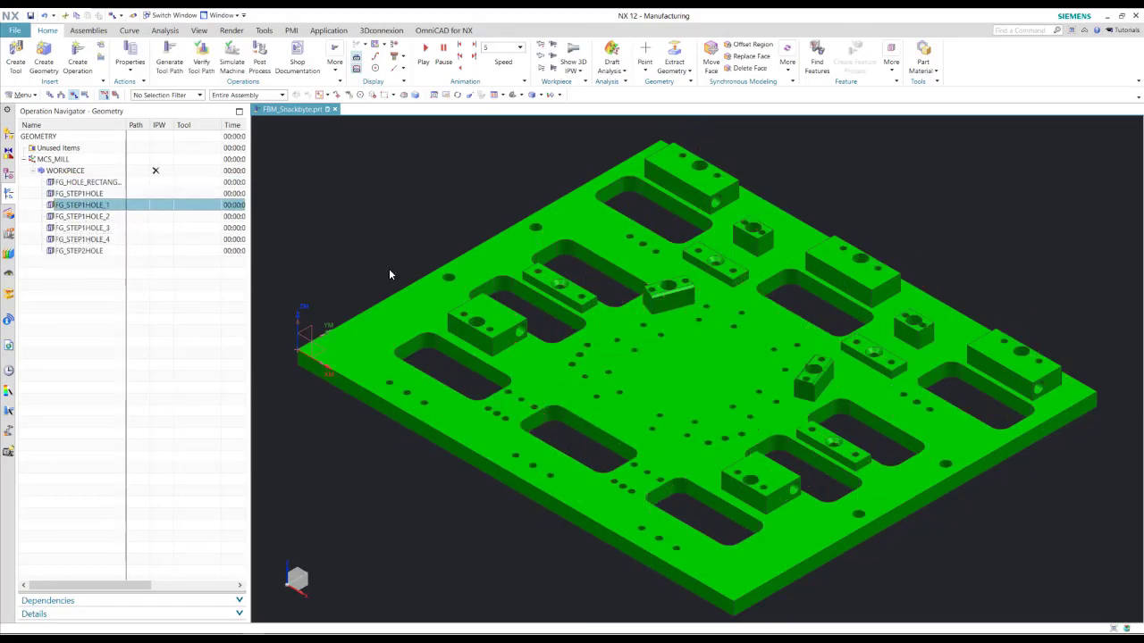
left_click(86, 228)
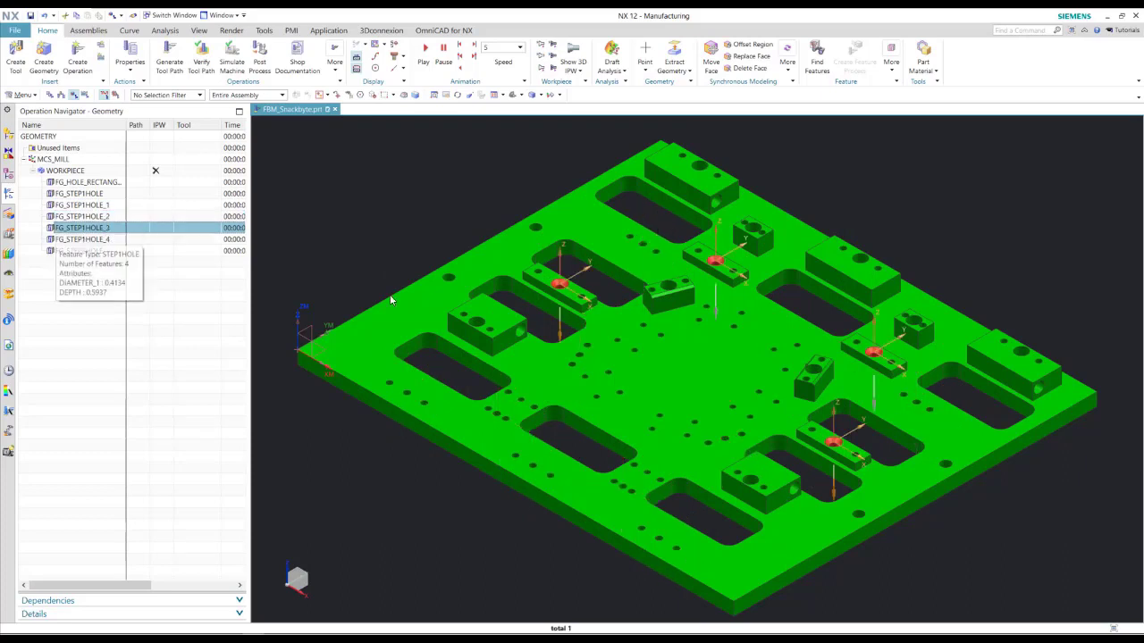
key("Down")
left_click(79, 253)
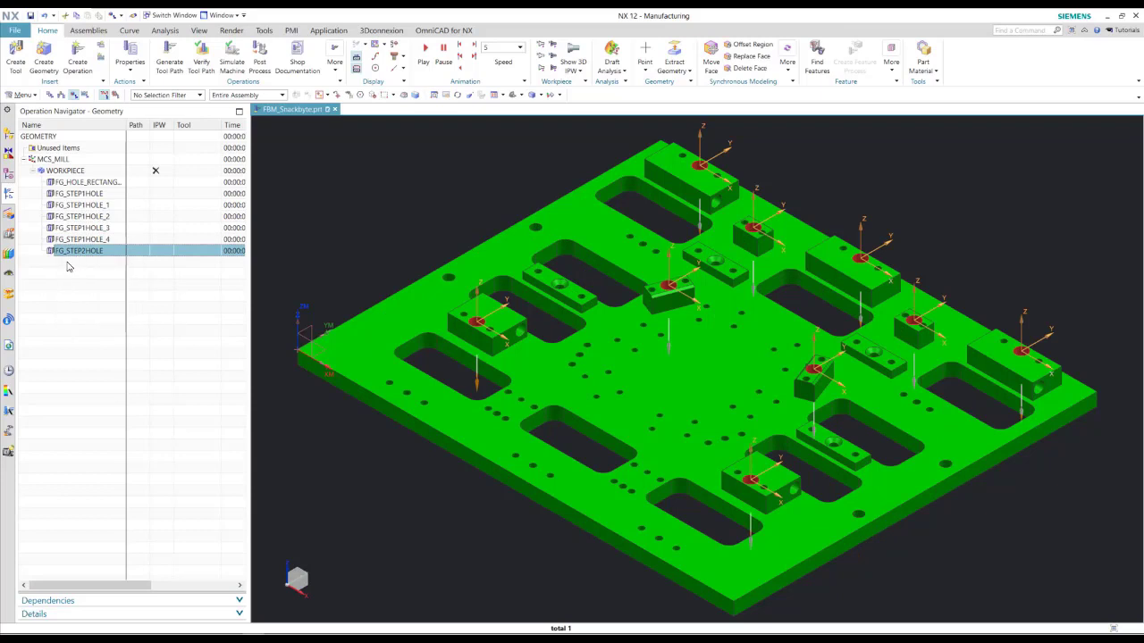
left_click(9, 214)
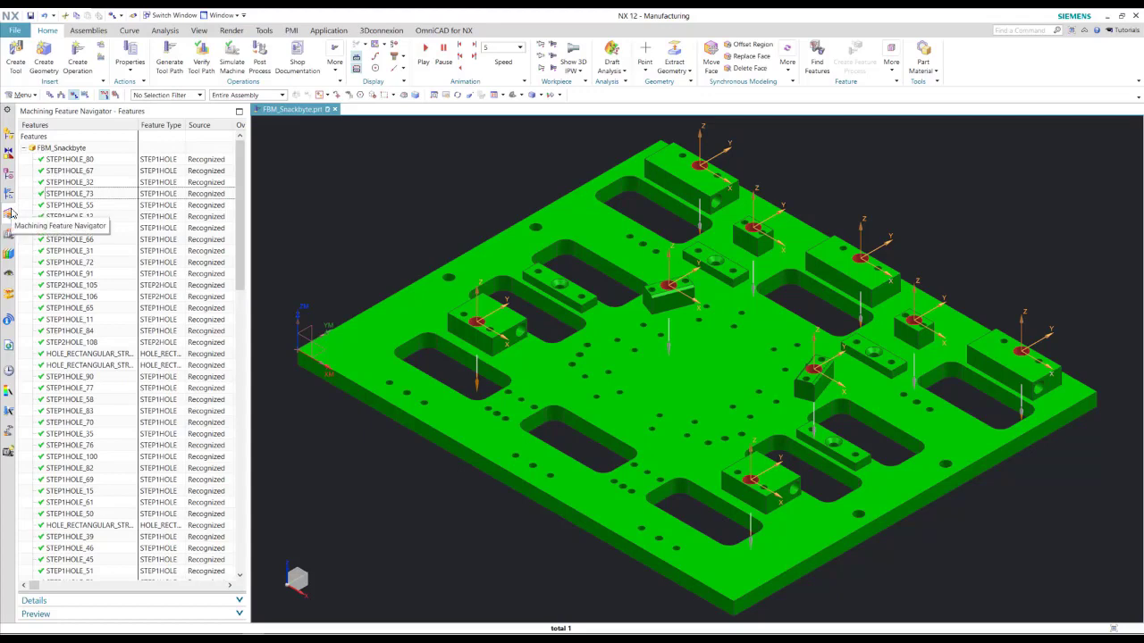
Select all 110 features and create a Rule Based feature process with the MillDrill libraries
left_click(82, 160)
scroll(75, 183, "down", 20)
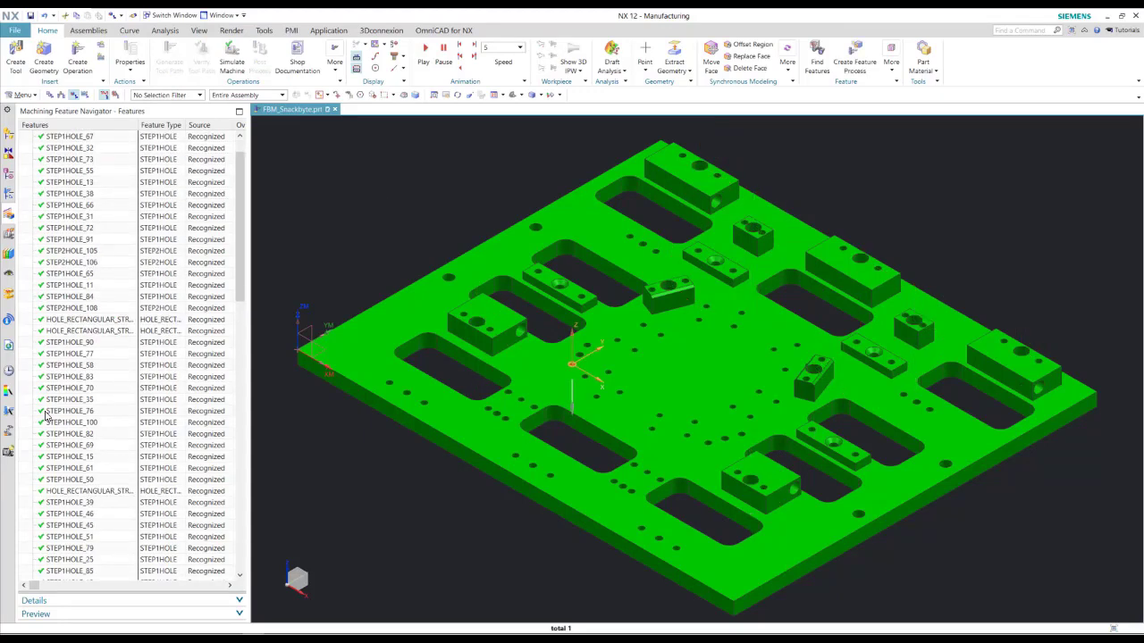
scroll(70, 563, "down", 2)
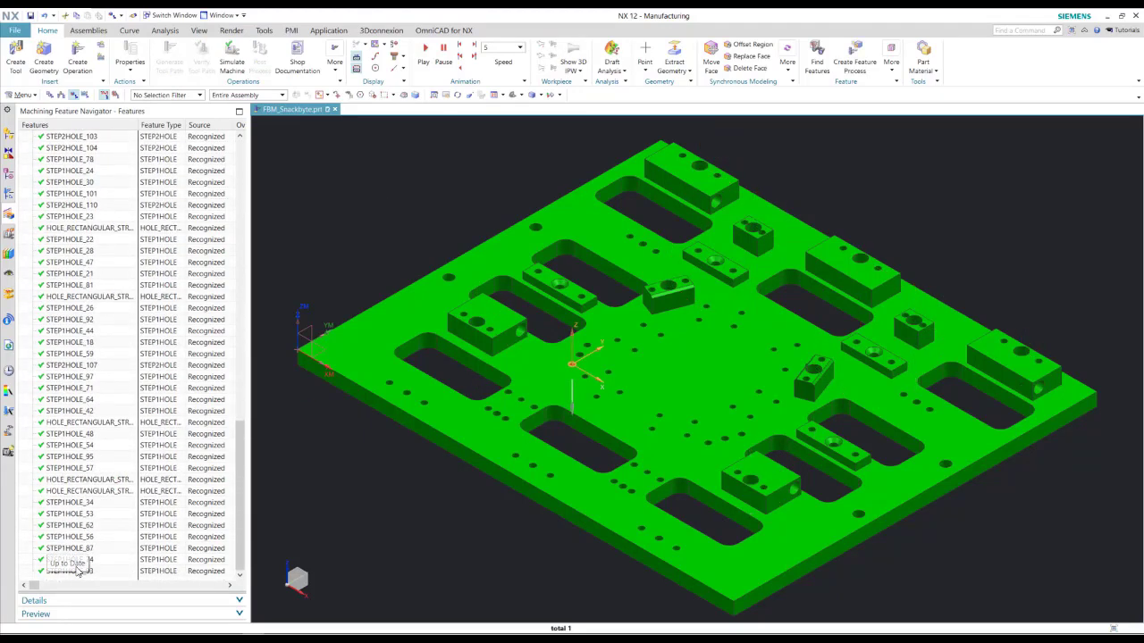
left_click(80, 572, "shift")
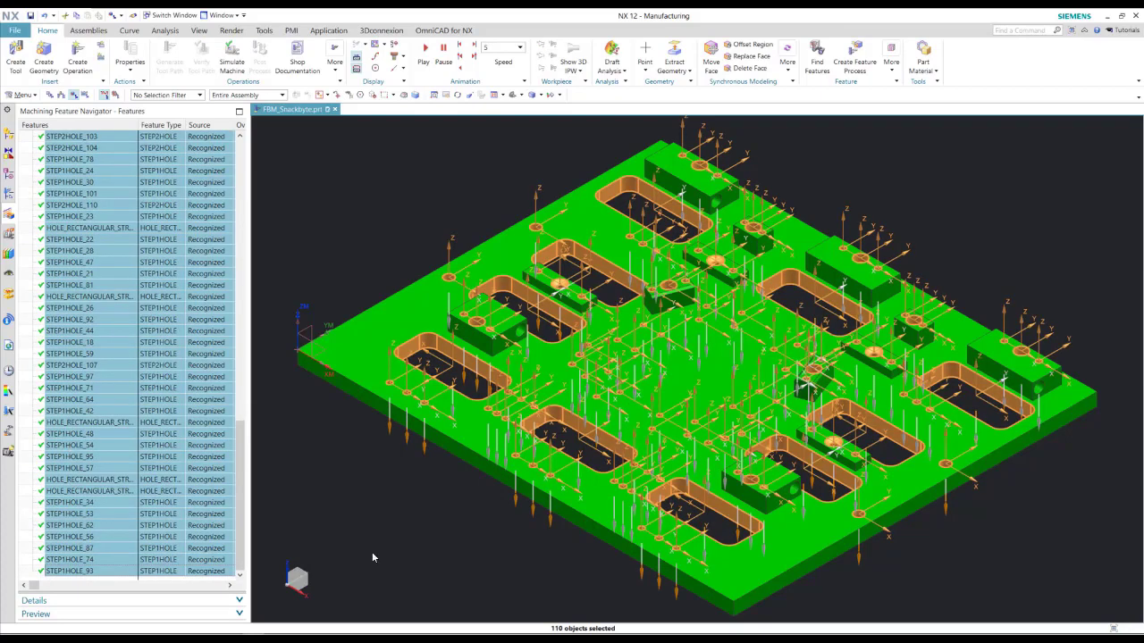
right_click(72, 446)
left_click(130, 480)
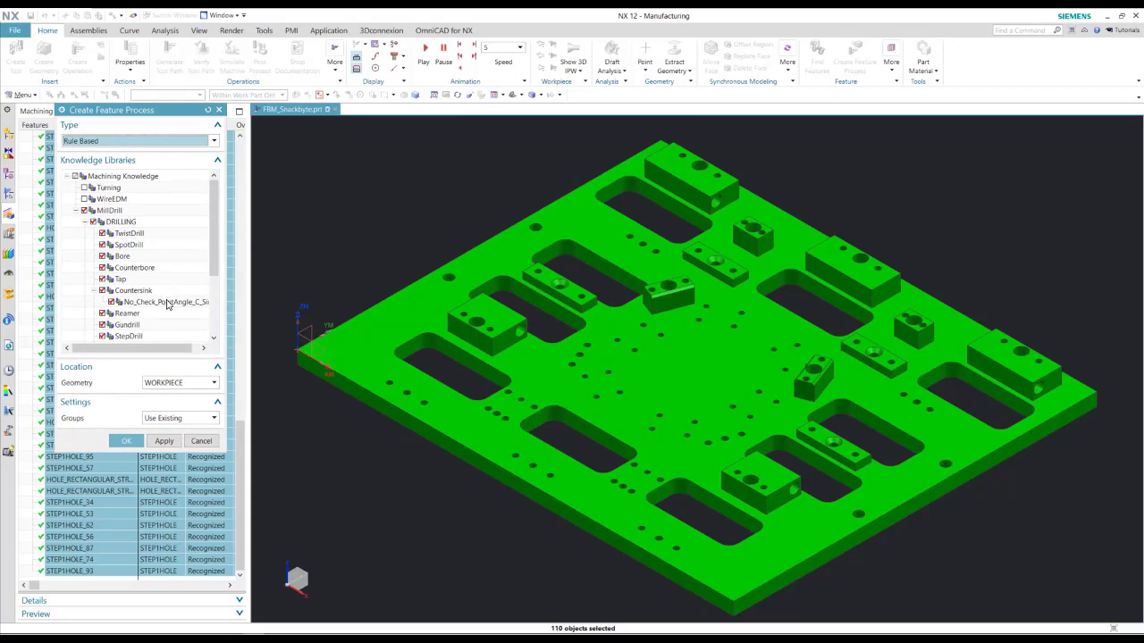
left_click(128, 442)
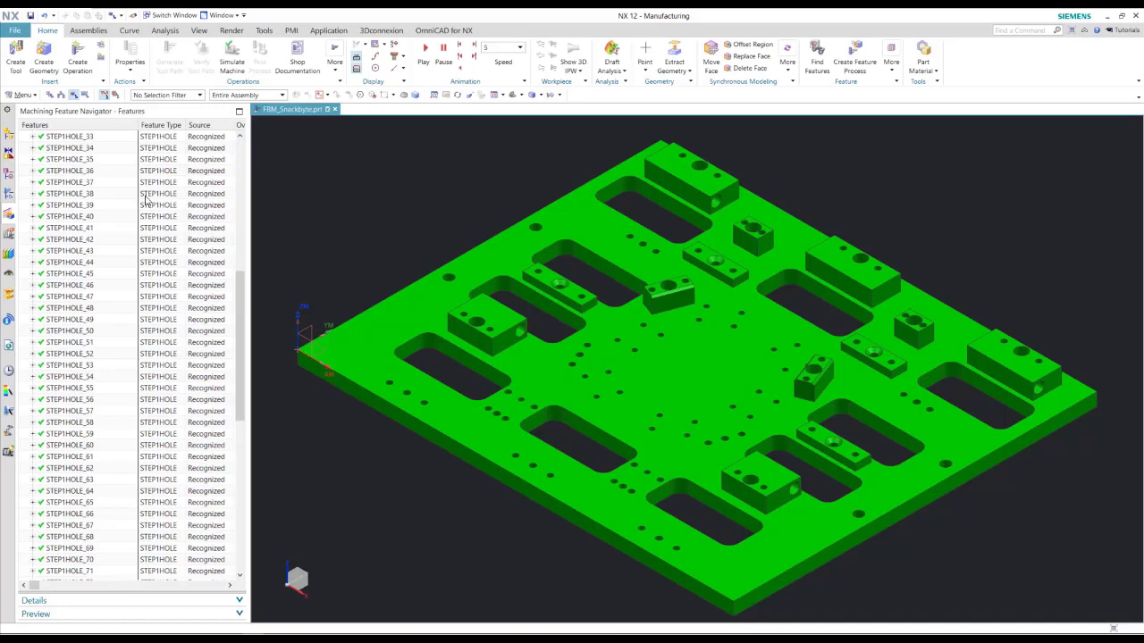
left_click(9, 195)
Generate and accept tool paths for the whole PROGRAM group, then list the ten machine tools
left_click(50, 95)
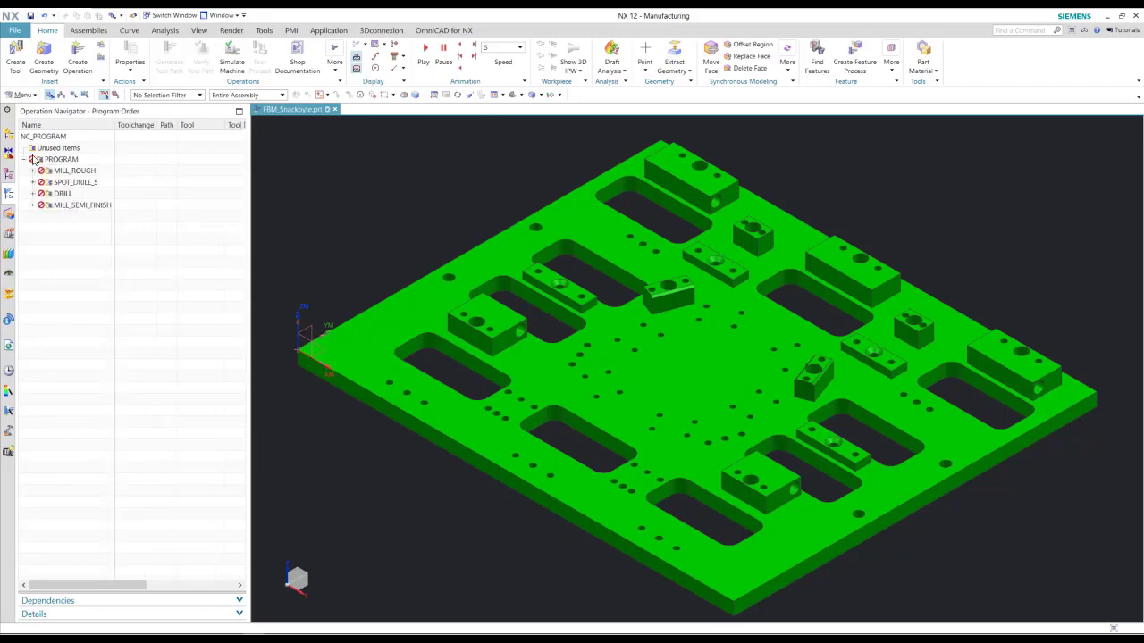
left_click(32, 205)
left_click(32, 193)
left_click(32, 182)
left_click(32, 171)
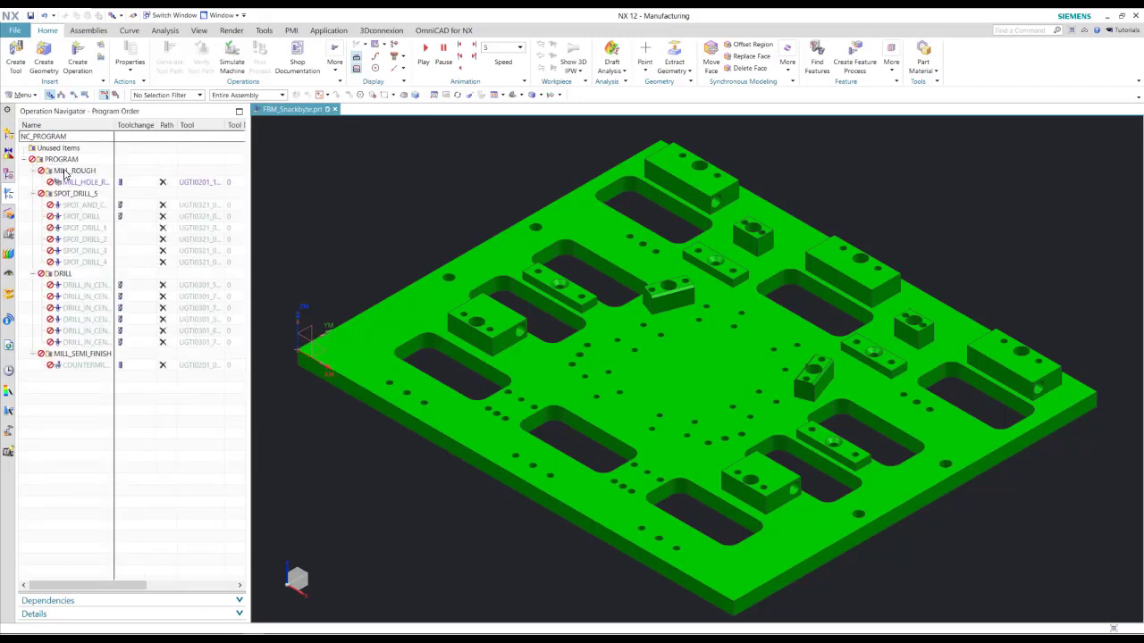
left_click(61, 159)
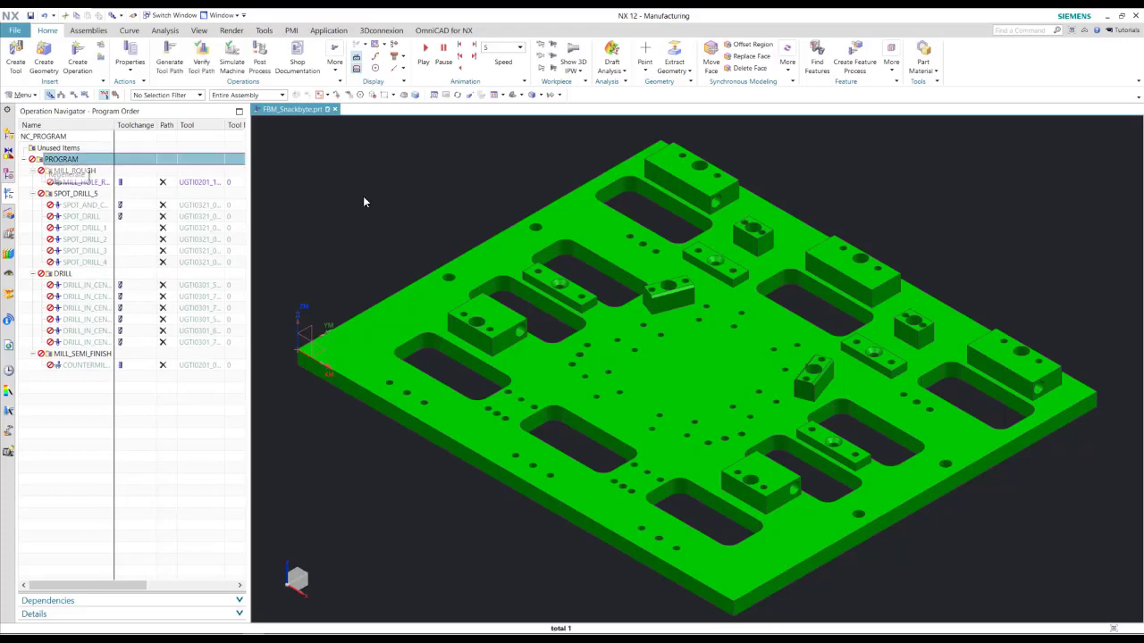
left_click(170, 56)
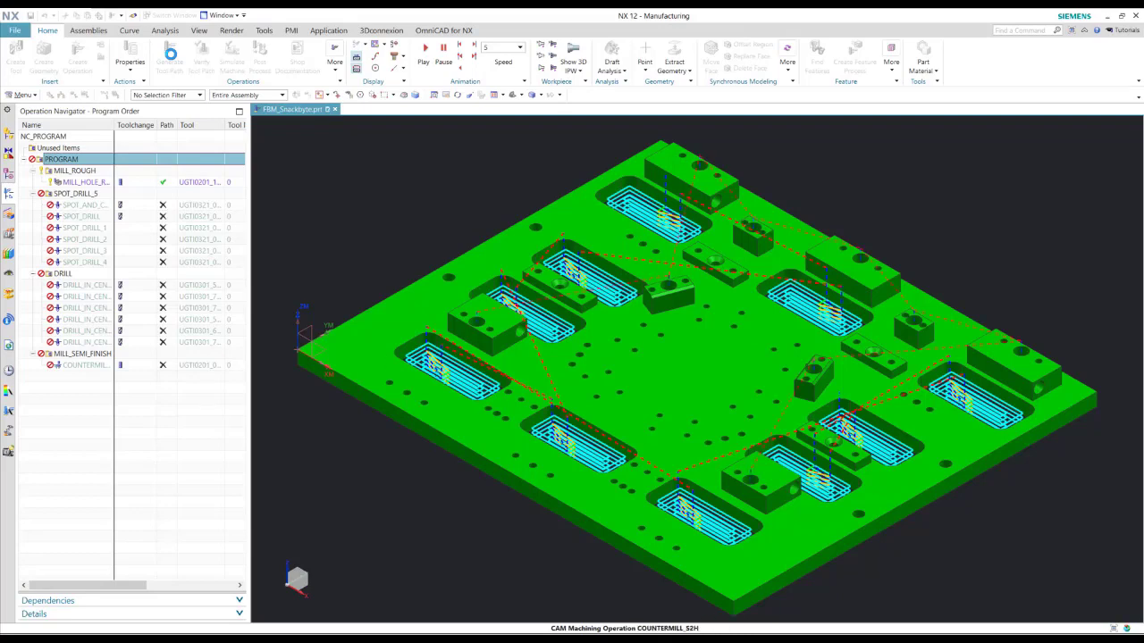
left_click(502, 373)
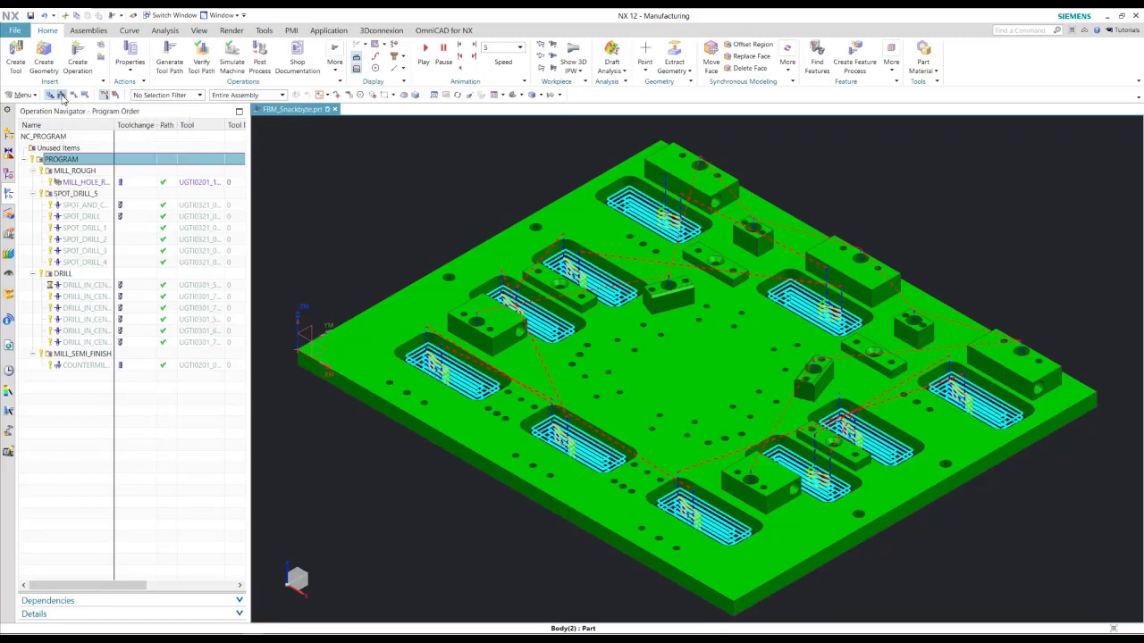
left_click(62, 96)
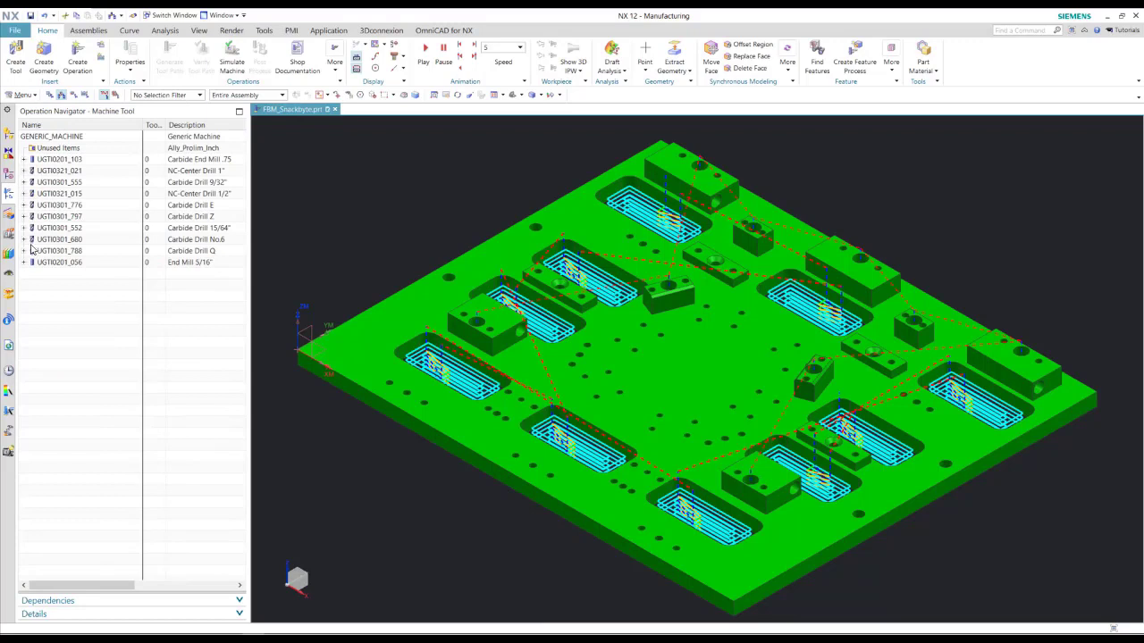
Verify the program's tool paths with a 3D Dynamic simulation, stepping forward then playing
left_click(50, 96)
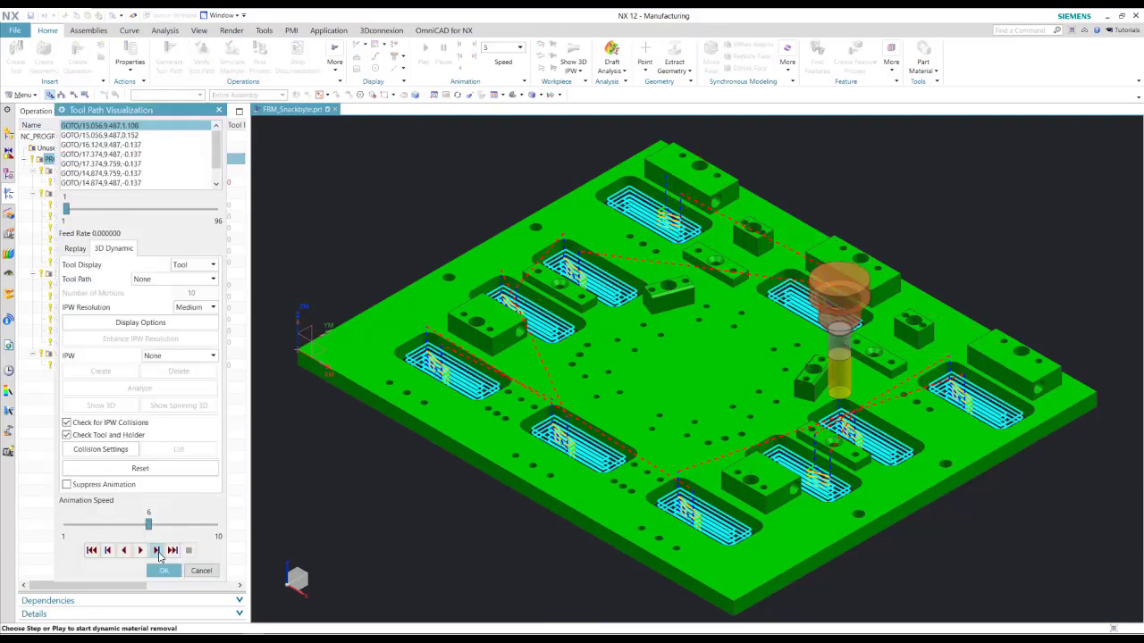
left_click(156, 550)
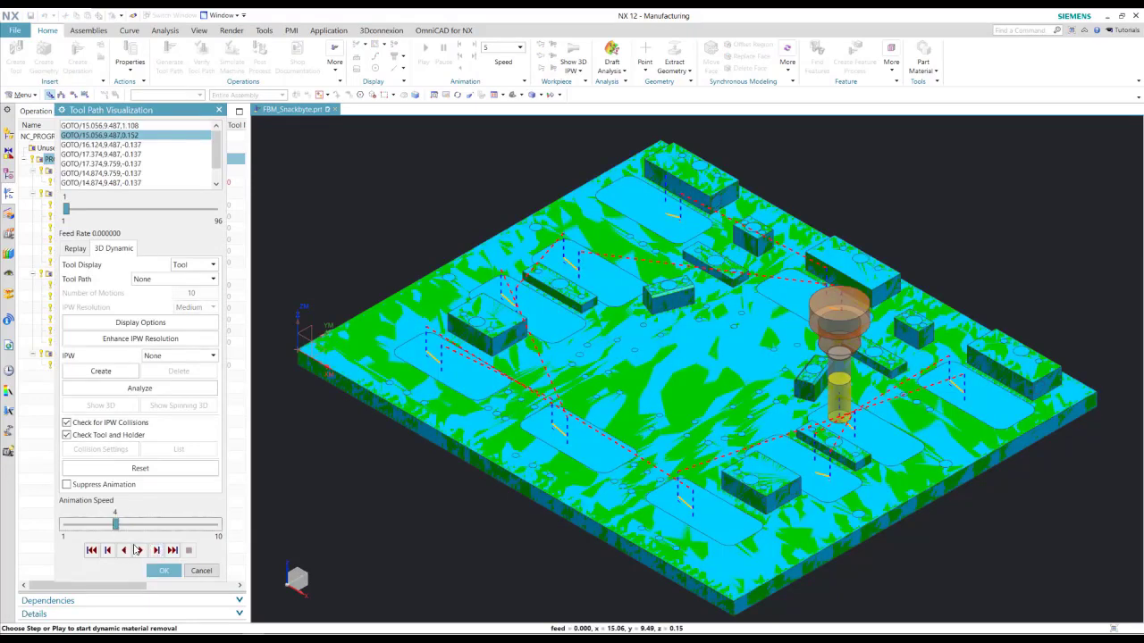
left_click(138, 550)
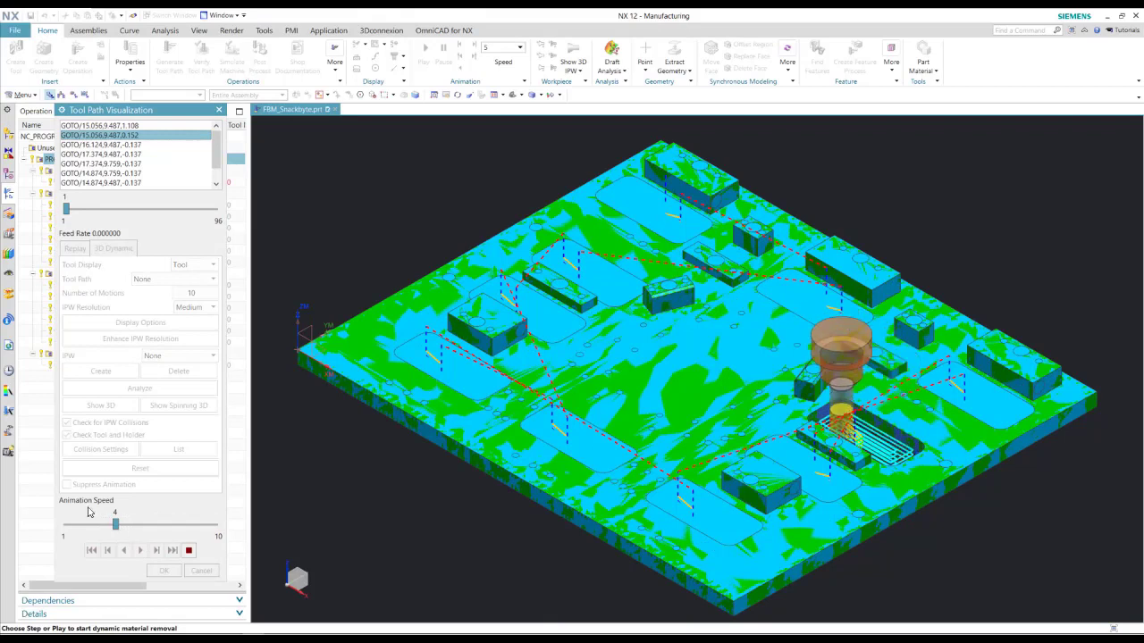